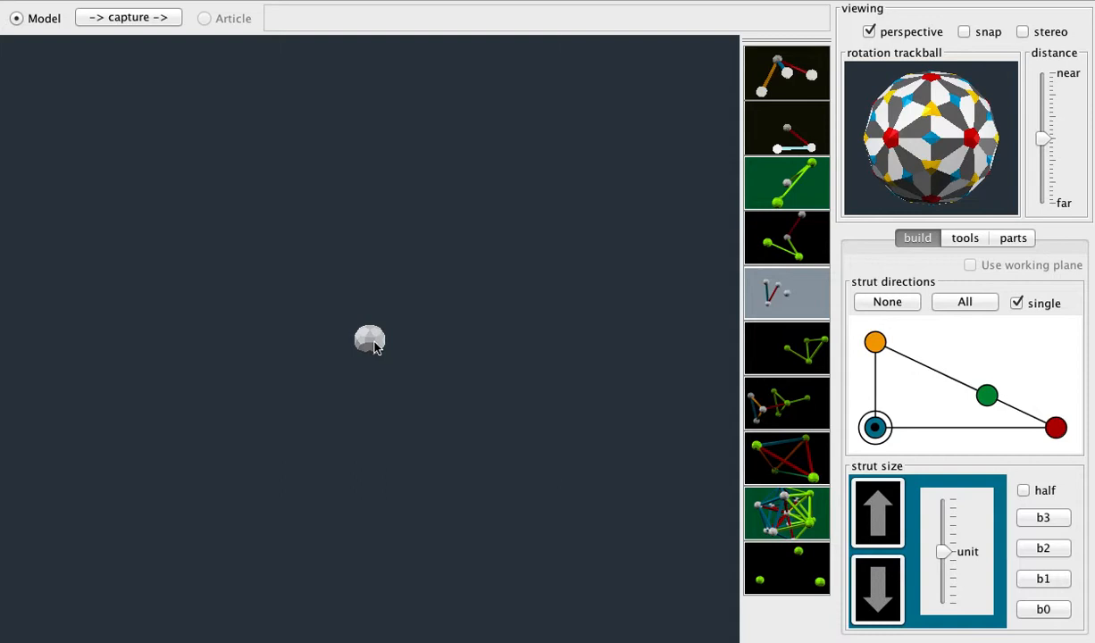
drag(372, 342, 506, 349)
mouse_move(631, 334)
mouse_down()
mouse_move(687, 334)
mouse_move(621, 335)
mouse_move(638, 213)
mouse_move(579, 110)
mouse_move(664, 193)
mouse_move(658, 178)
mouse_move(628, 316)
mouse_move(644, 318)
mouse_move(641, 337)
mouse_up()
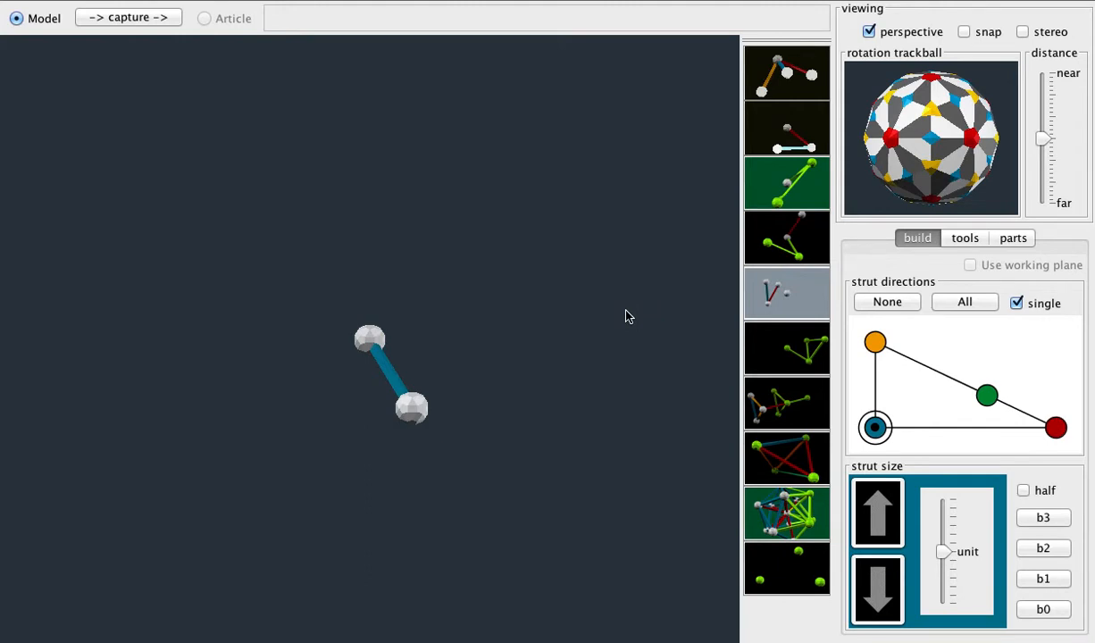
key(super+z)
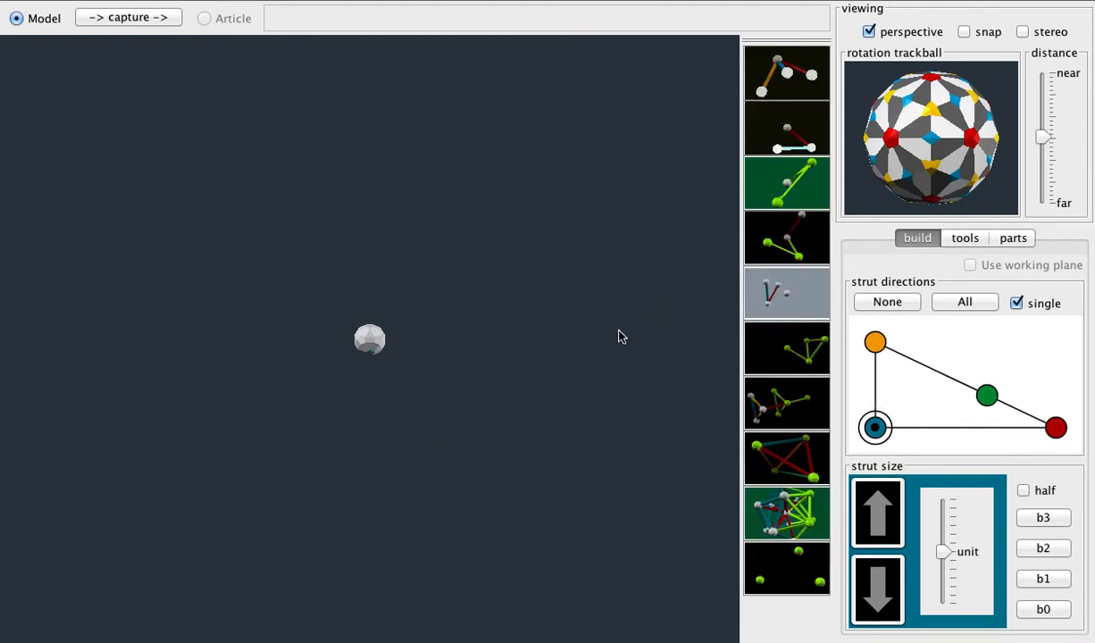
- Build a unit-size strut in the red direction from the central ball
scroll(622, 336, up, 2)
click(1056, 428)
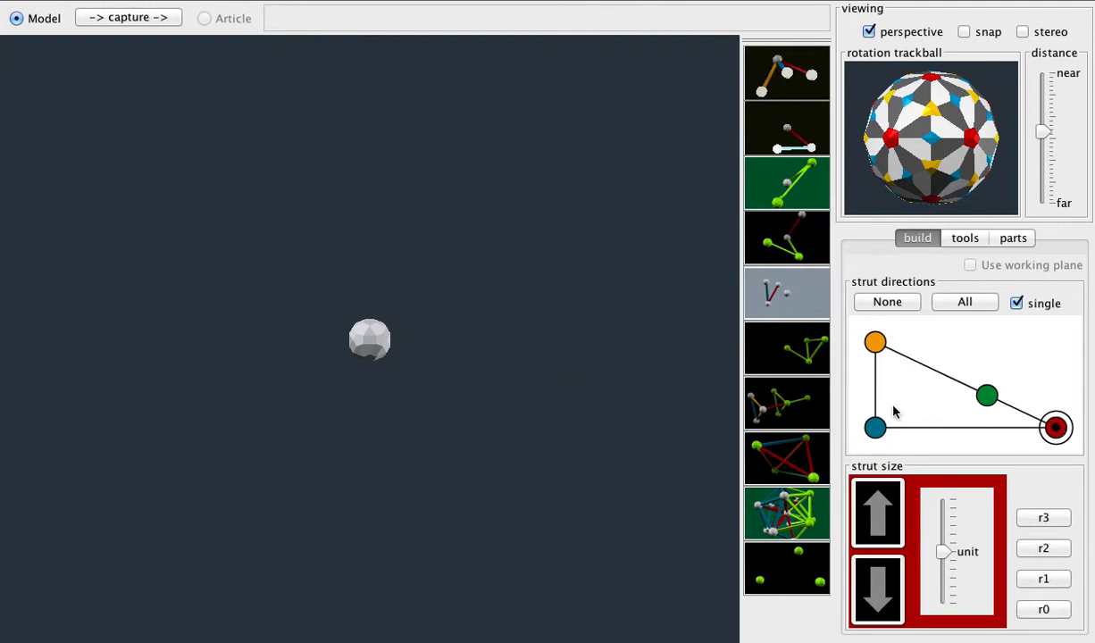
drag(365, 337, 500, 302)
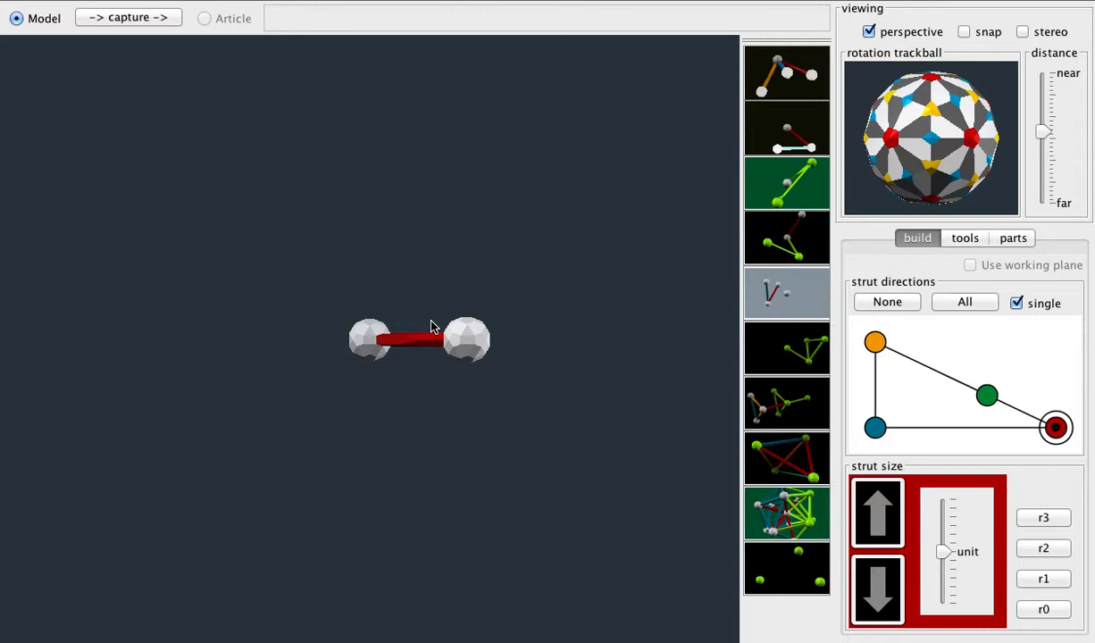
- Set the red strut as the working plane axis, with the working plane in use and all strut directions enabled
right_click(415, 343)
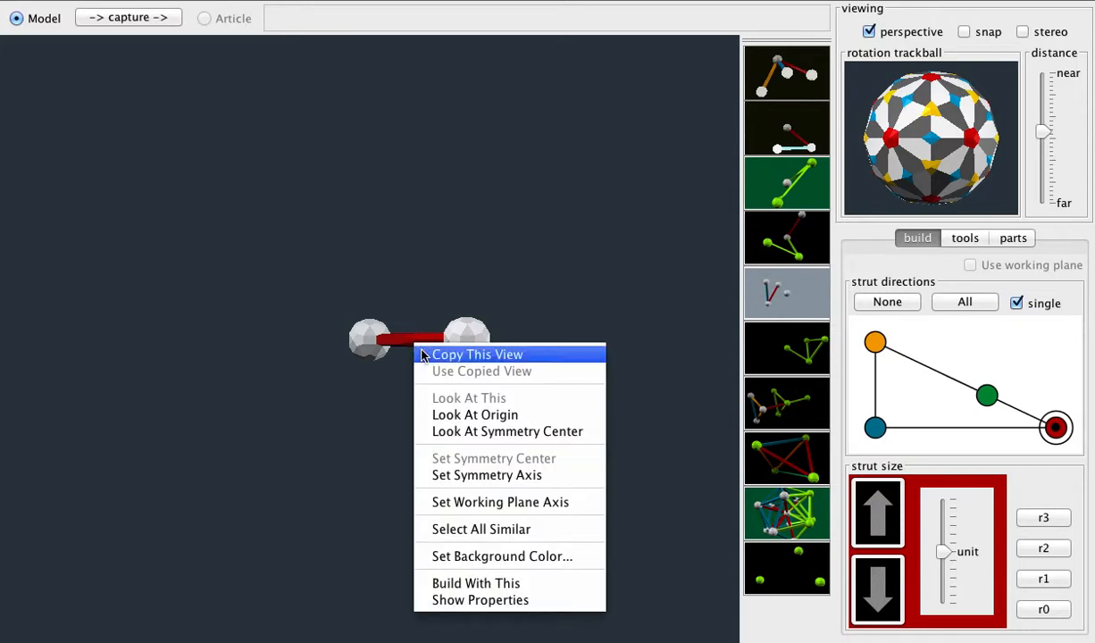
click(588, 503)
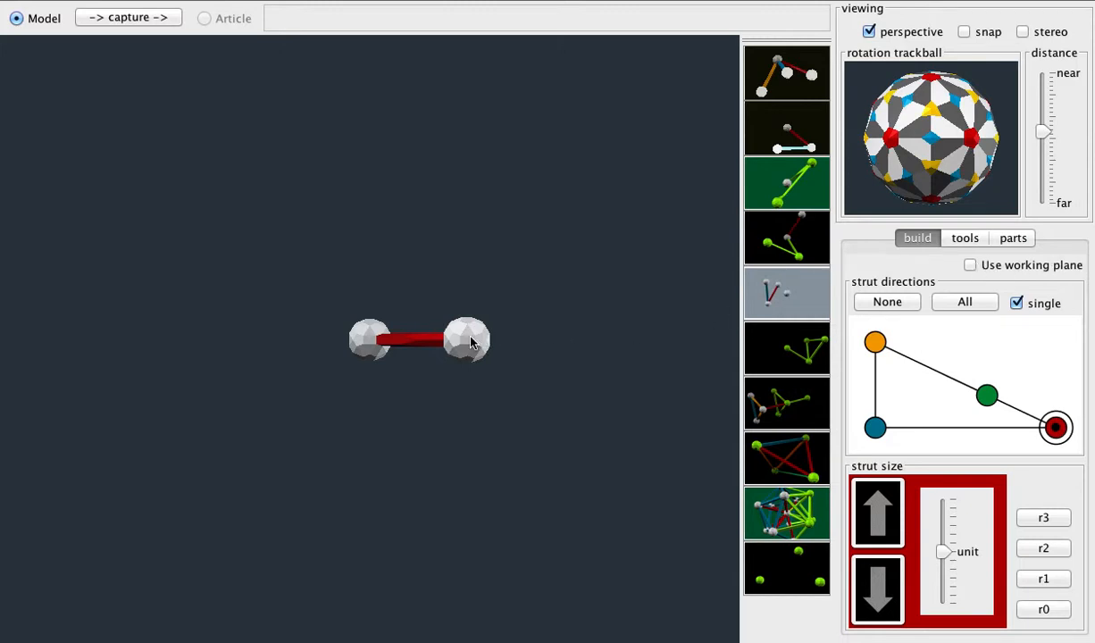
drag(471, 342, 547, 424)
key(super+z)
click(966, 303)
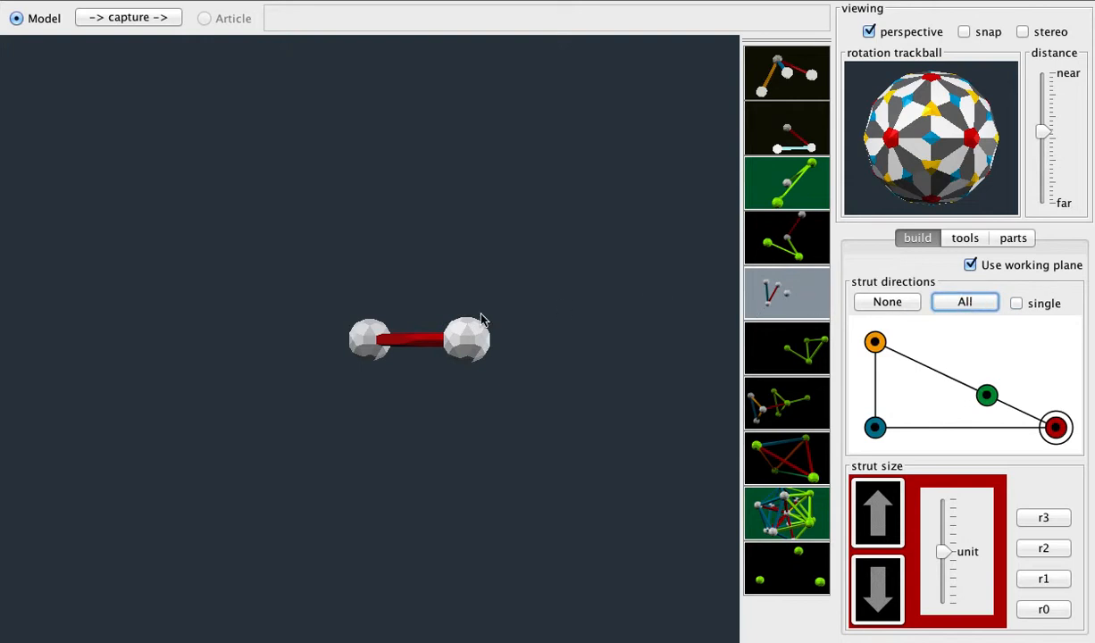
- Build five blue struts radiating from the central ball in the plane perpendicular to the red strut
click(364, 297)
mouse_move(364, 297)
mouse_down()
mouse_move(366, 244)
mouse_move(371, 286)
mouse_up()
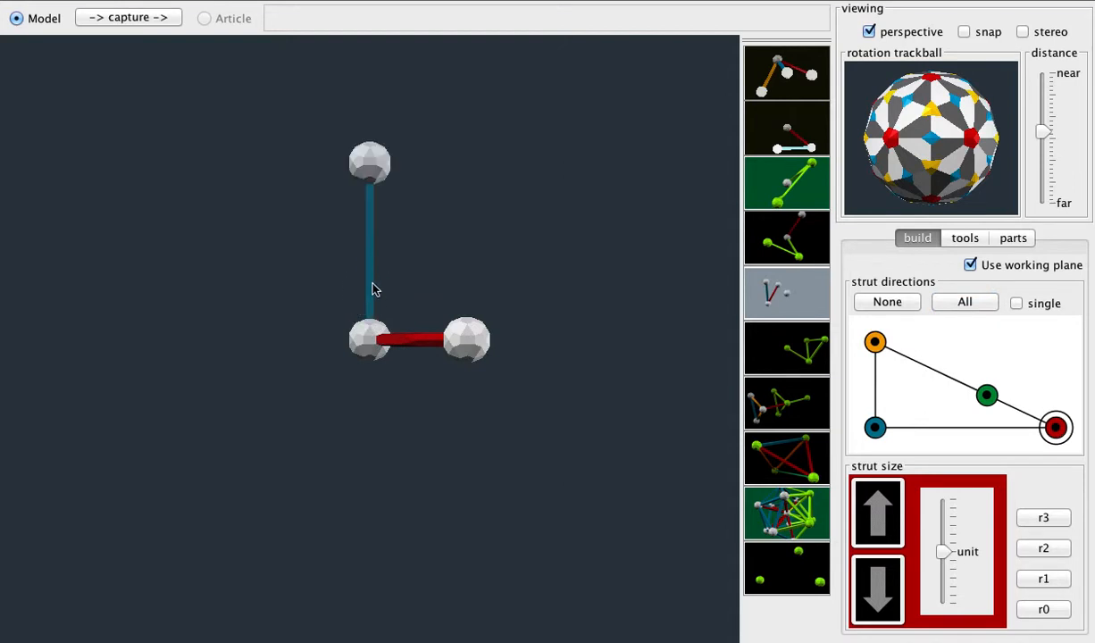
drag(362, 338, 285, 288)
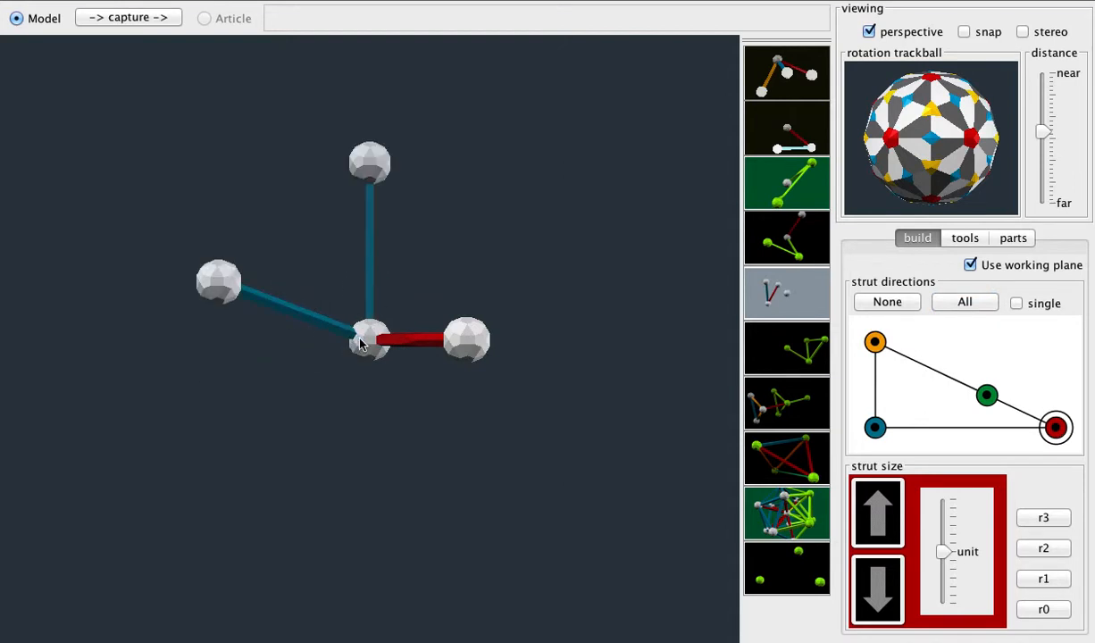
drag(364, 338, 159, 565)
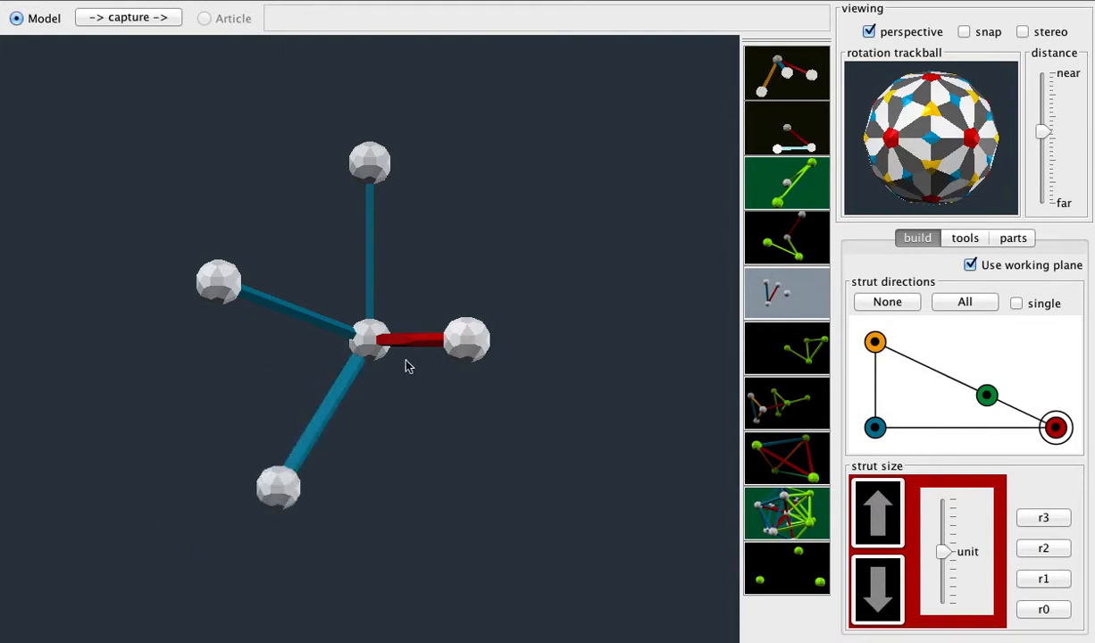
drag(407, 370, 580, 225)
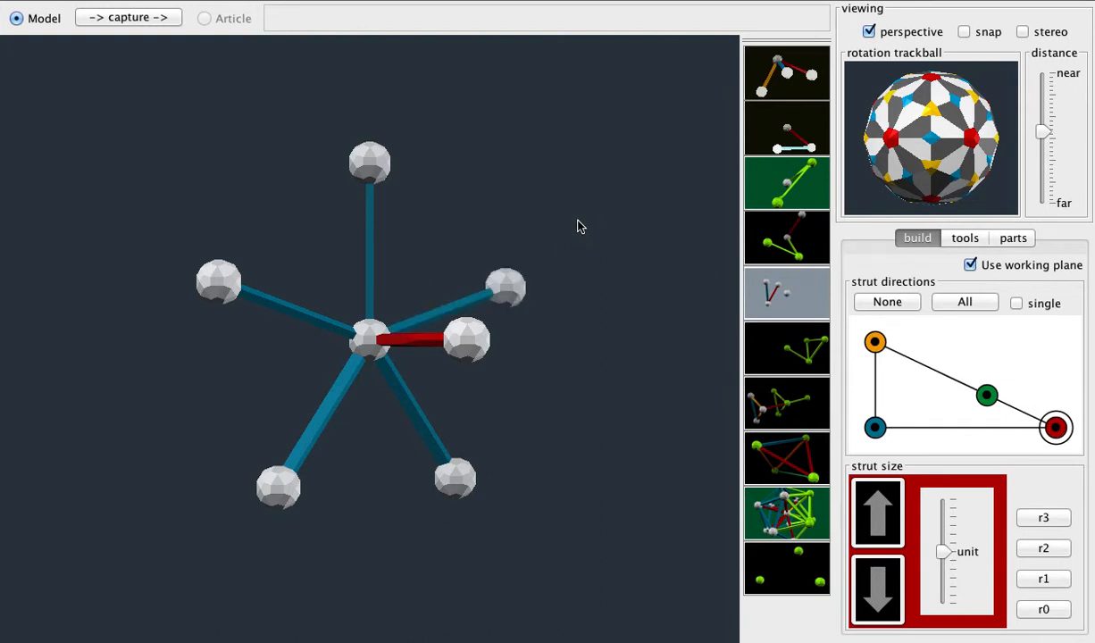
- Close two adjacent rhombi with blue struts around the uppermost ball of the five-strut star
drag(373, 156, 514, 230)
drag(383, 173, 205, 240)
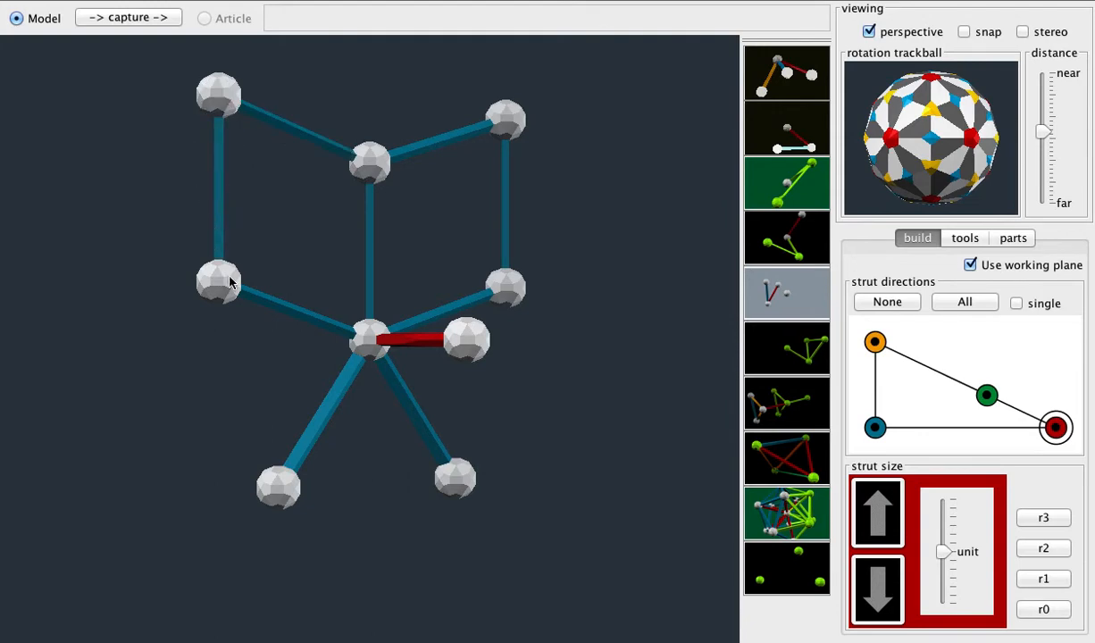
drag(925, 150, 963, 162)
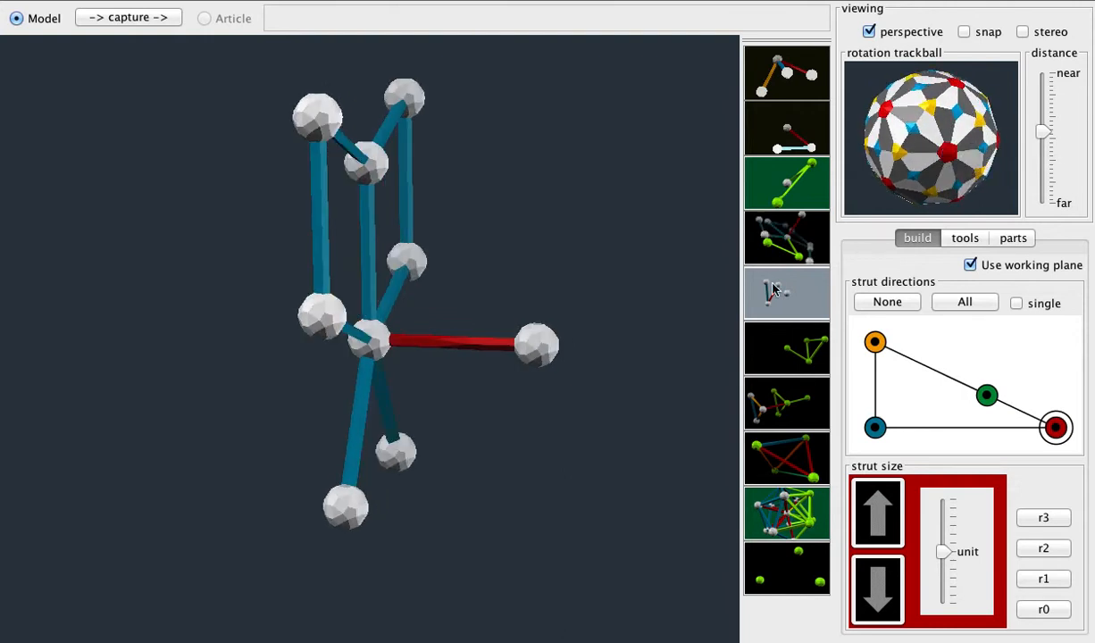
drag(320, 318, 284, 380)
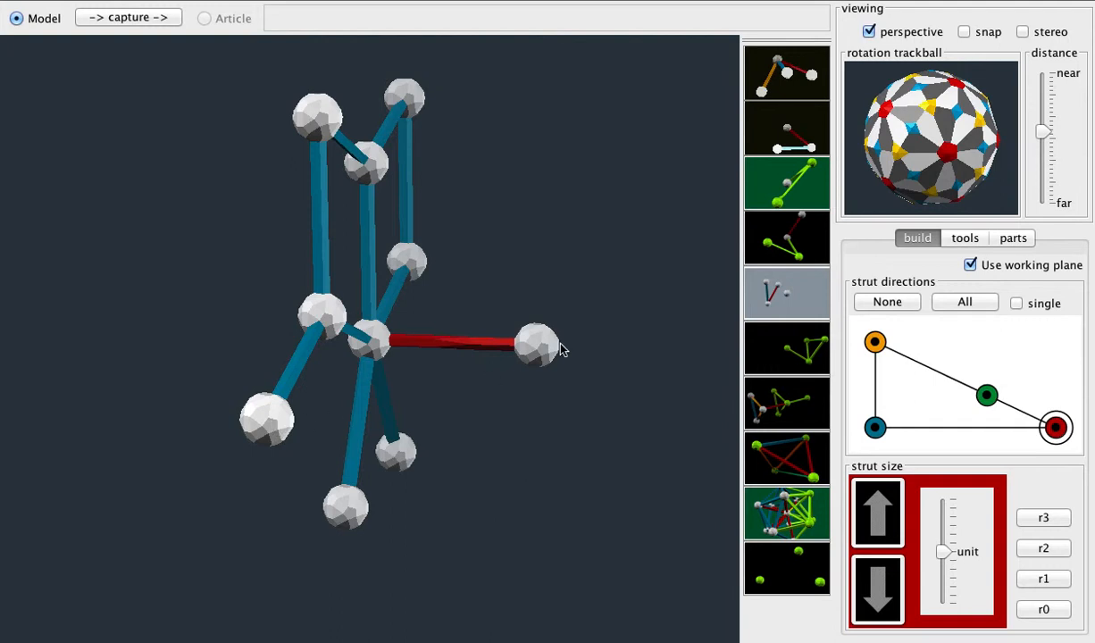
key(ctrl+z)
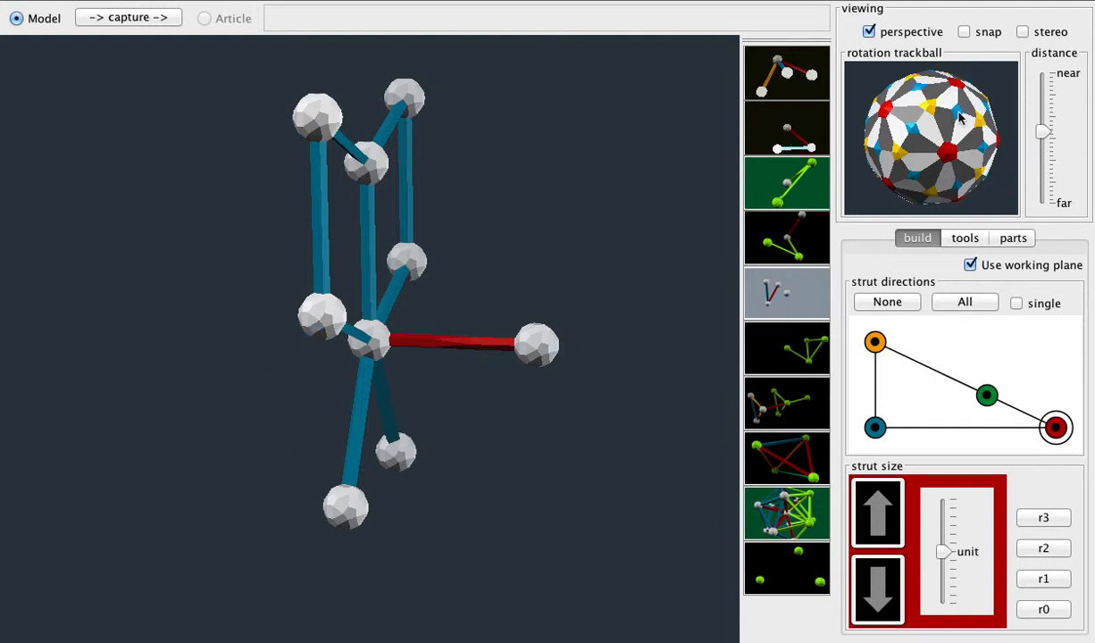
- Snap the view along the red axis and add blue struts to complete the star of five rhombi
click(965, 32)
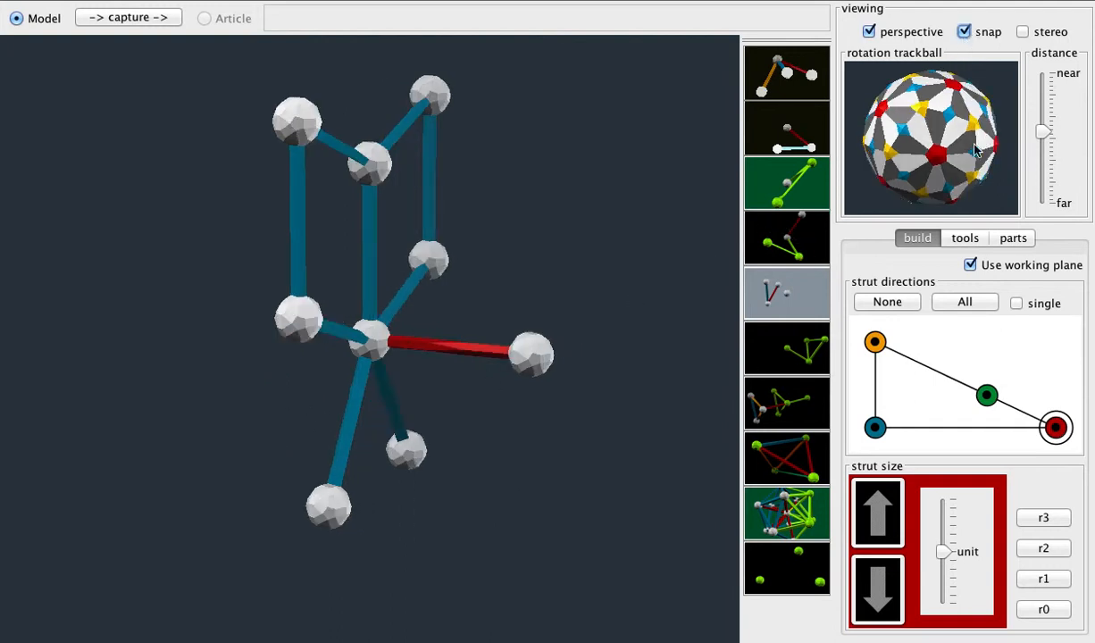
drag(941, 139, 913, 151)
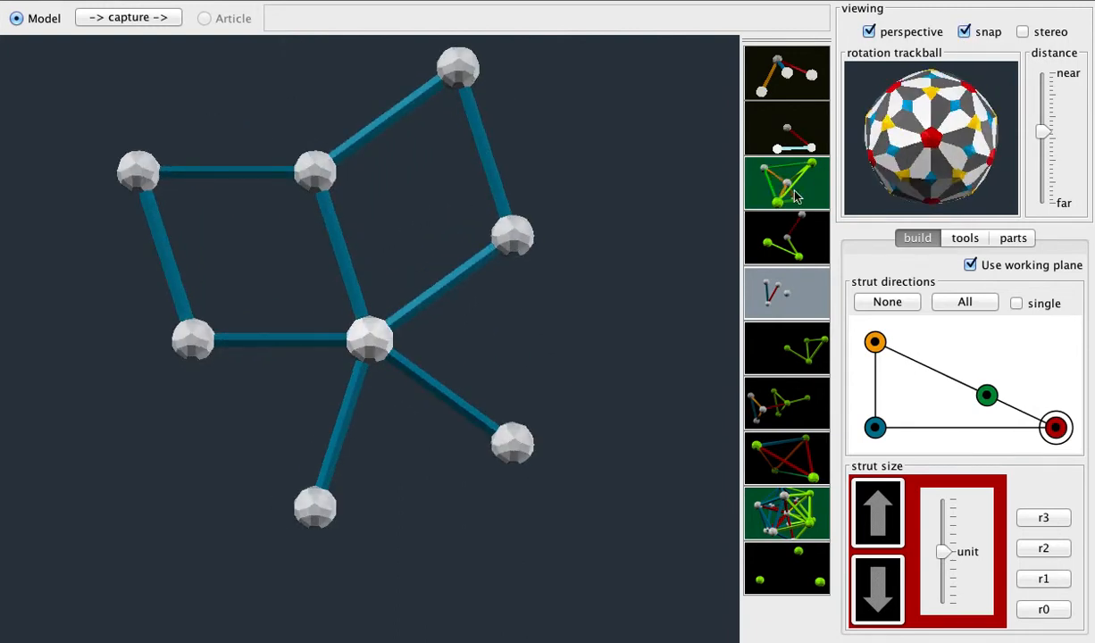
drag(517, 235, 591, 308)
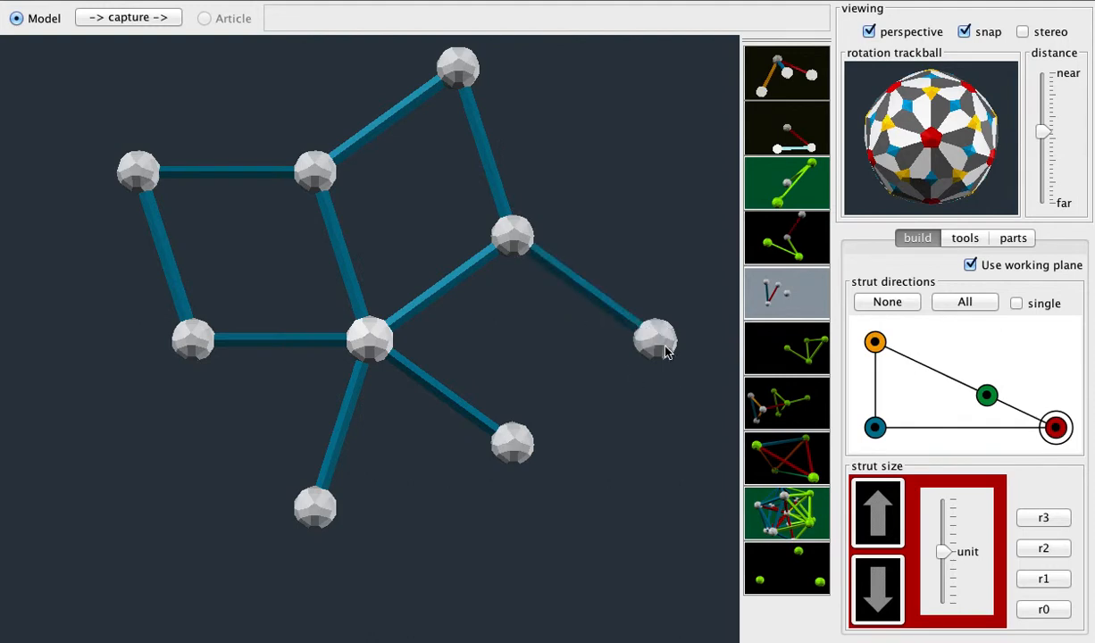
drag(644, 338, 513, 444)
drag(513, 443, 500, 572)
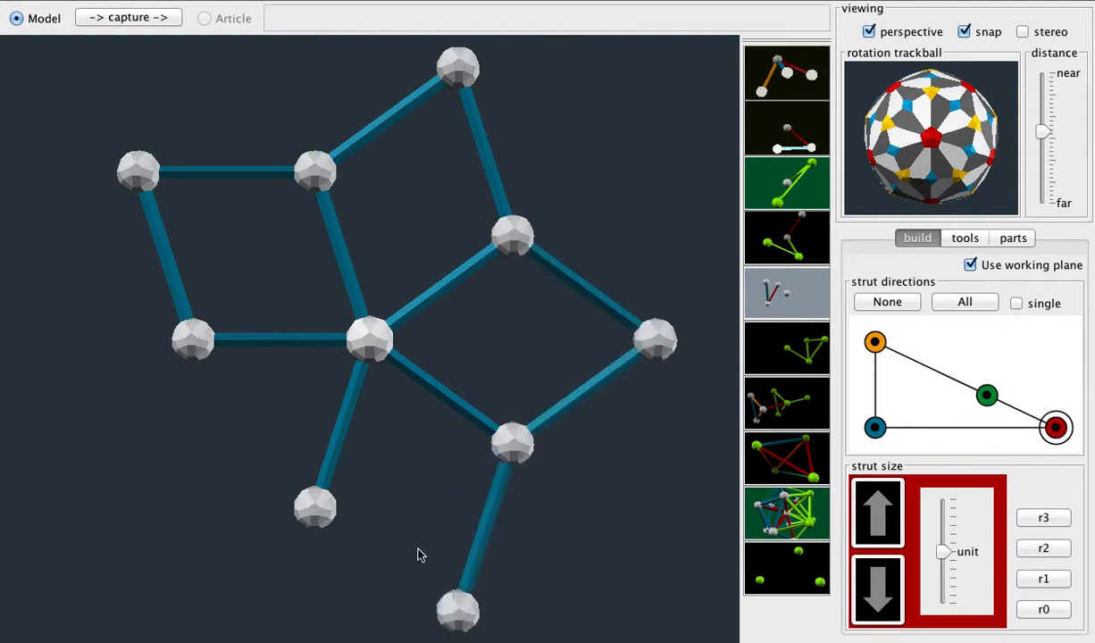
drag(317, 509, 227, 505)
drag(191, 342, 166, 418)
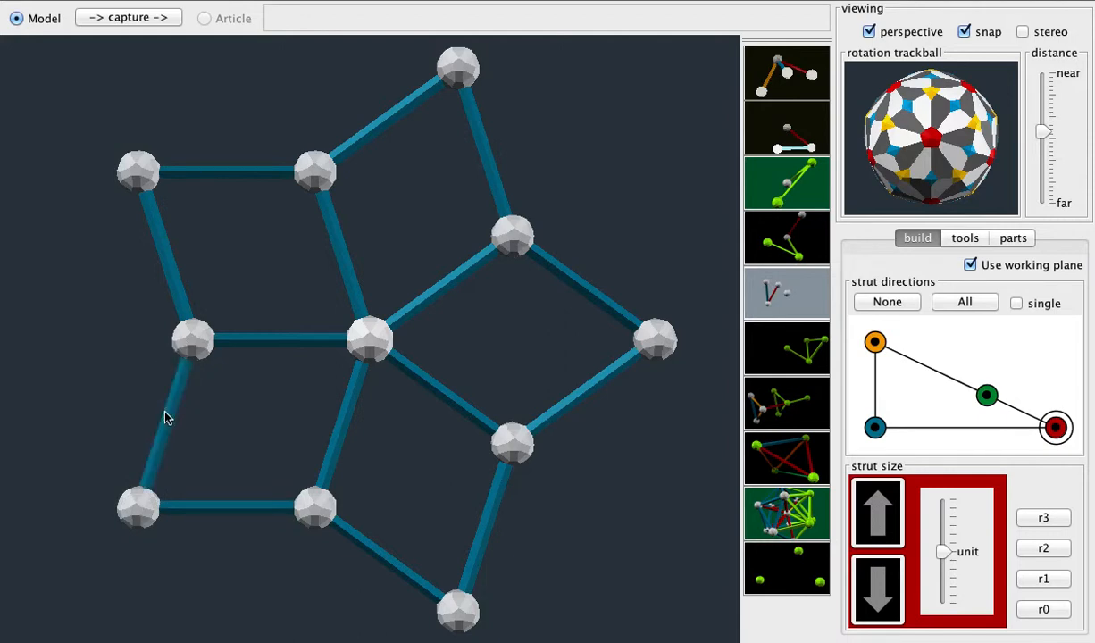
- Build one blue strut pointing inward from each of the star's five outer tips
drag(140, 176, 246, 243)
drag(458, 68, 442, 175)
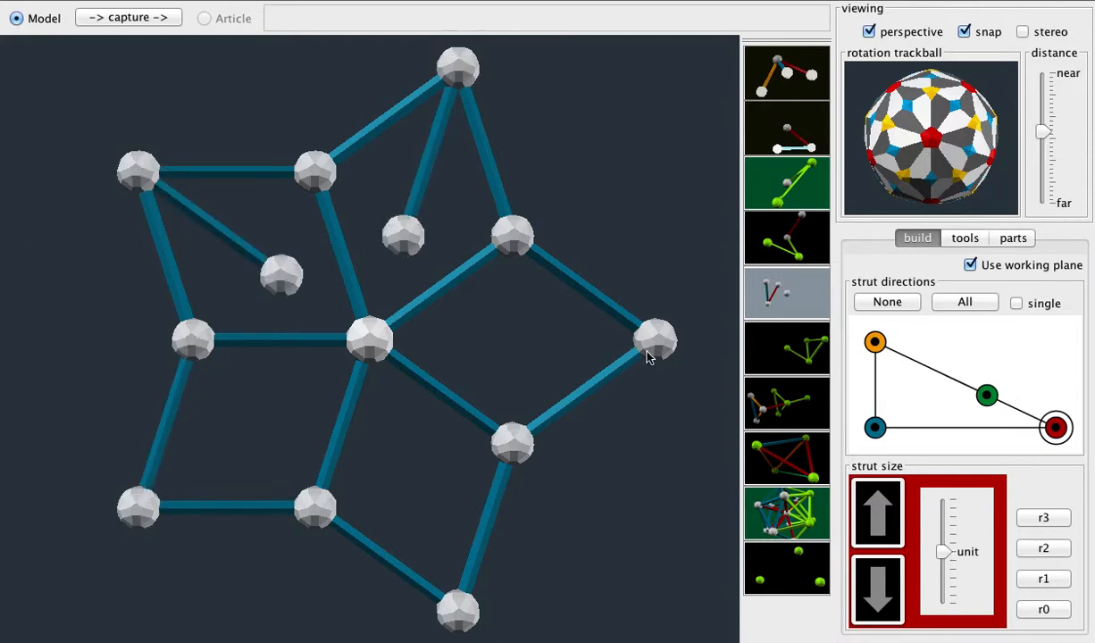
drag(648, 349, 554, 339)
drag(460, 611, 425, 515)
drag(159, 506, 355, 432)
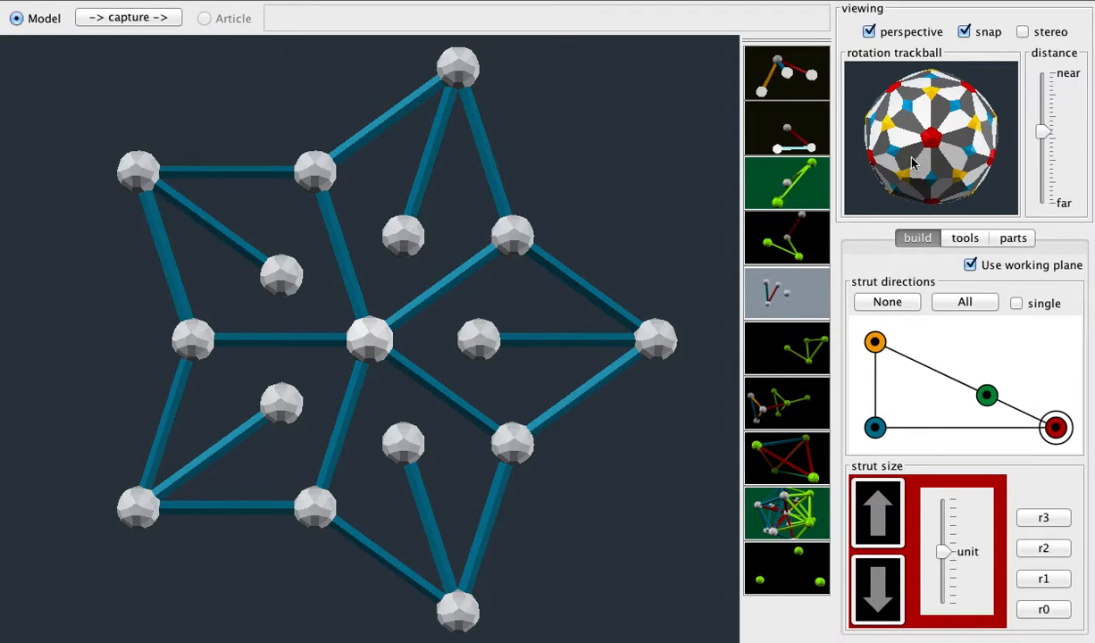
- Build a parallel layer of blue struts radiating from the red strut's free end, including one closed rhombus
mouse_move(913, 162)
mouse_down()
mouse_move(941, 151)
mouse_move(906, 154)
mouse_up()
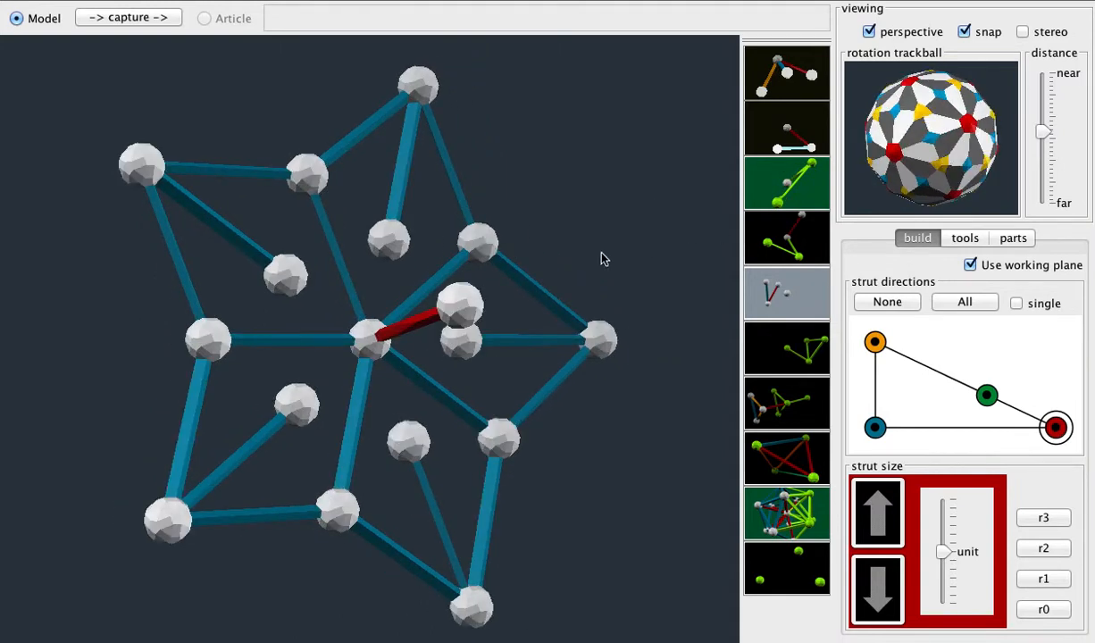
drag(469, 297, 381, 281)
drag(382, 127, 276, 109)
drag(207, 106, 254, 227)
drag(949, 172, 907, 161)
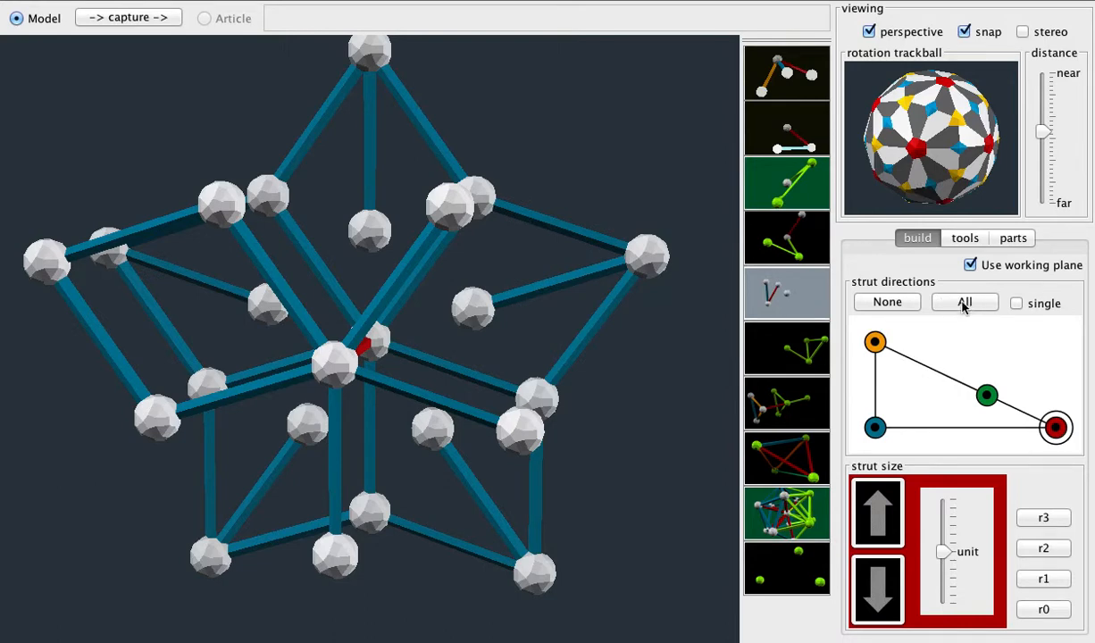
- Enable all strut directions and build an upward blue strut from the front layer's central ball
click(964, 304)
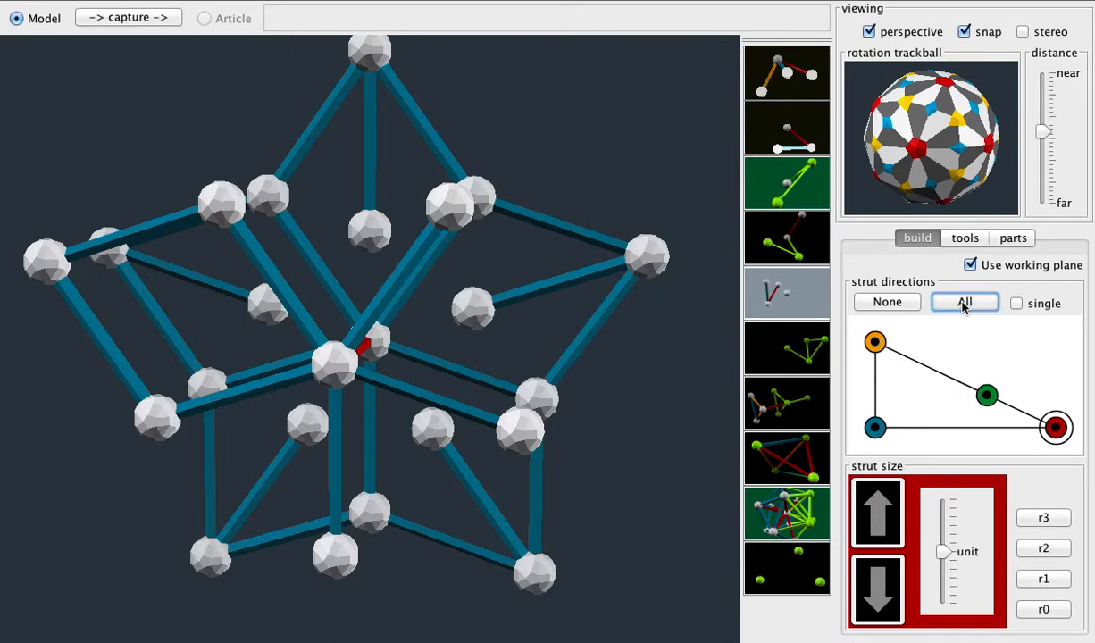
click(1017, 304)
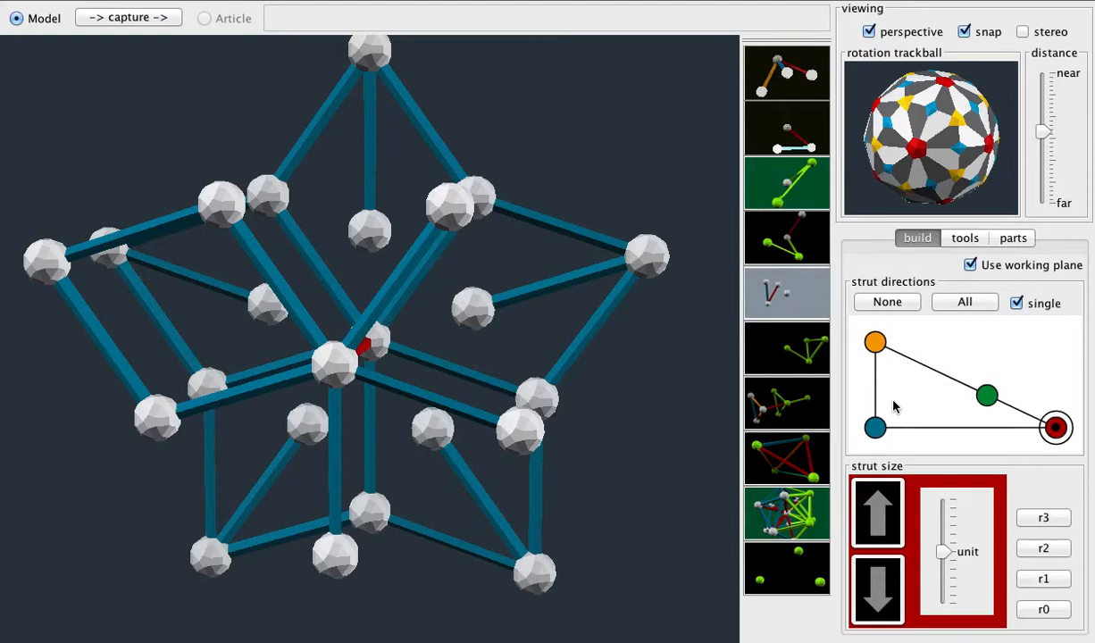
click(969, 303)
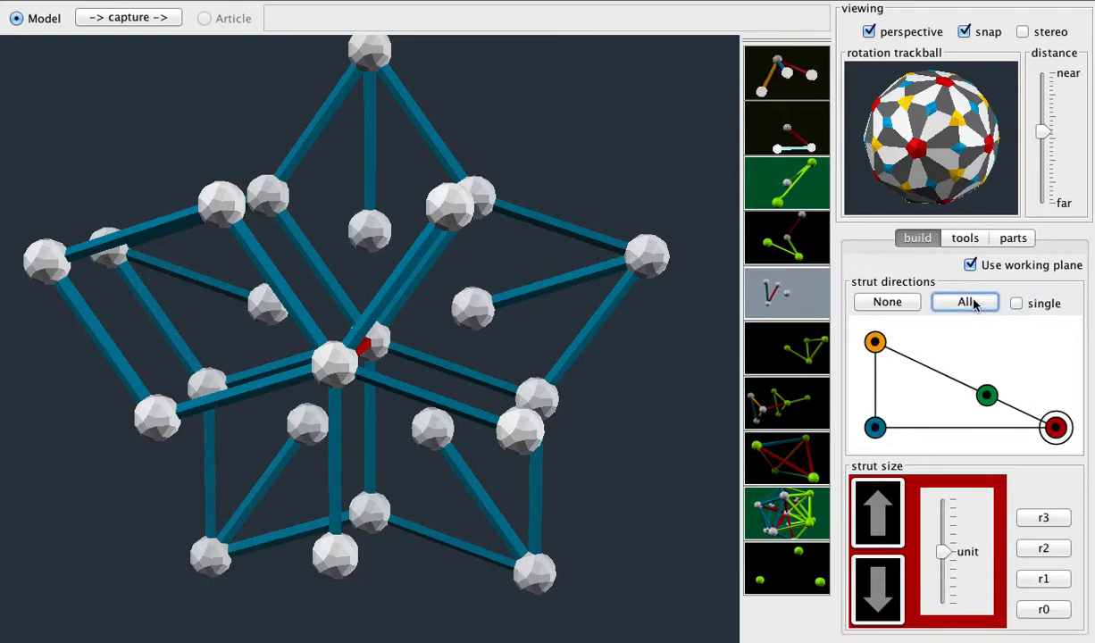
drag(334, 367, 366, 220)
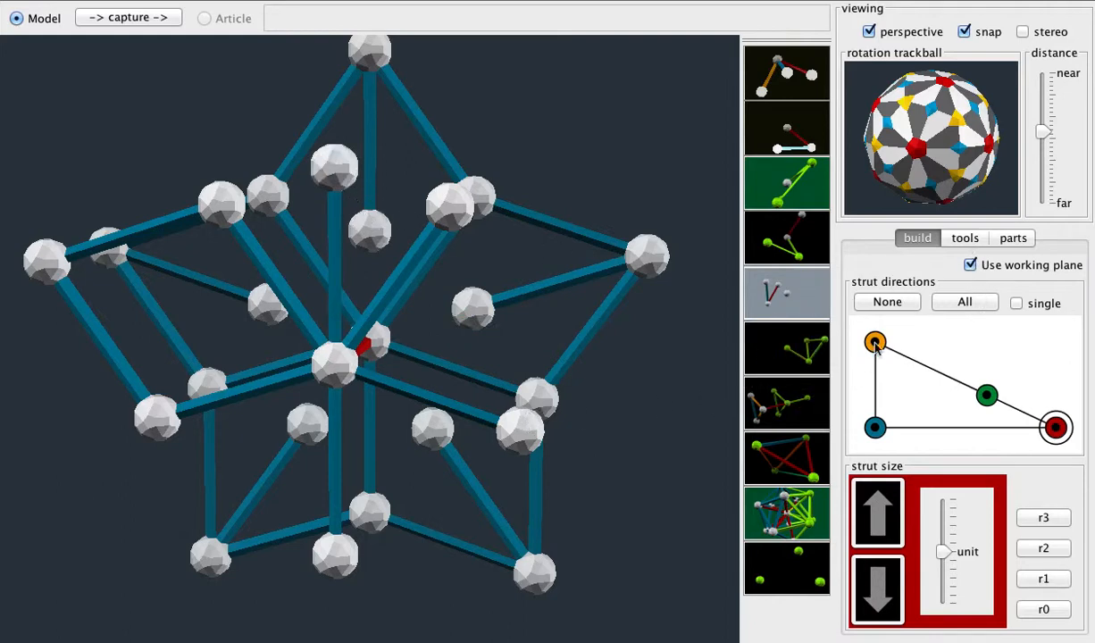
- Turn off the working plane, build a yellow strut from an outer front-layer ball, and set it as the working plane axis
click(970, 265)
drag(528, 404, 558, 358)
right_click(555, 343)
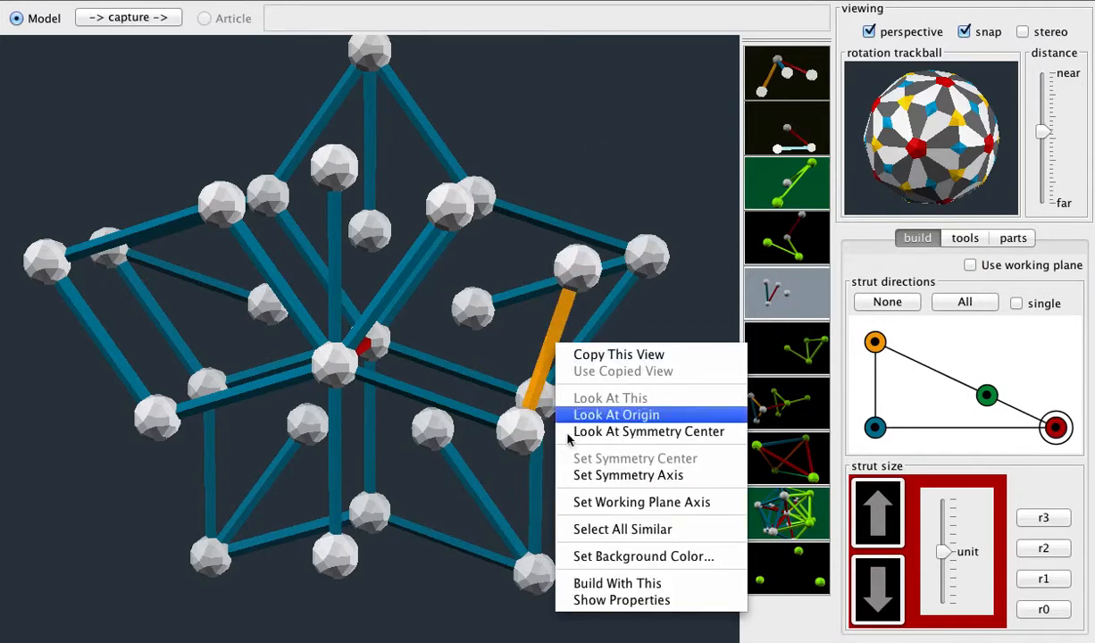
click(598, 506)
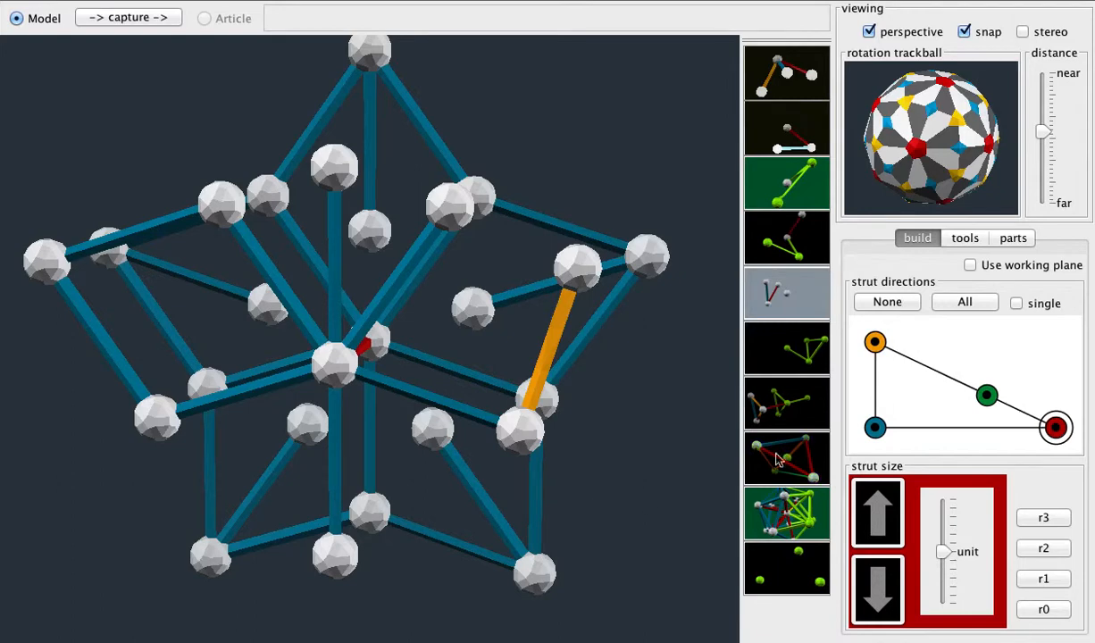
click(965, 302)
drag(514, 436, 491, 459)
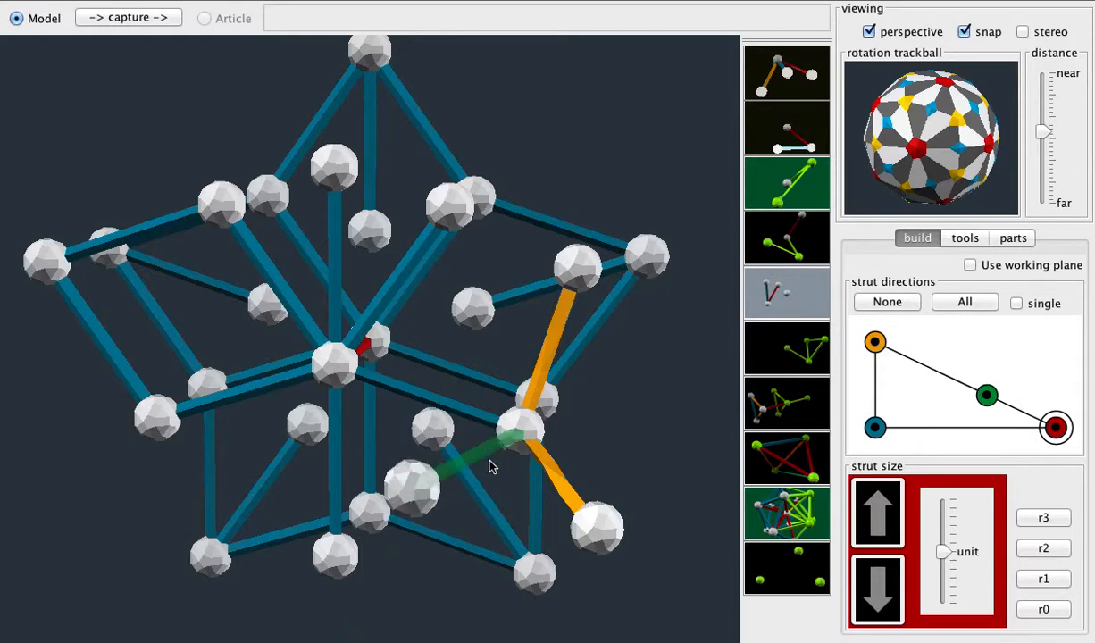
key(super+z)
key(super+z)
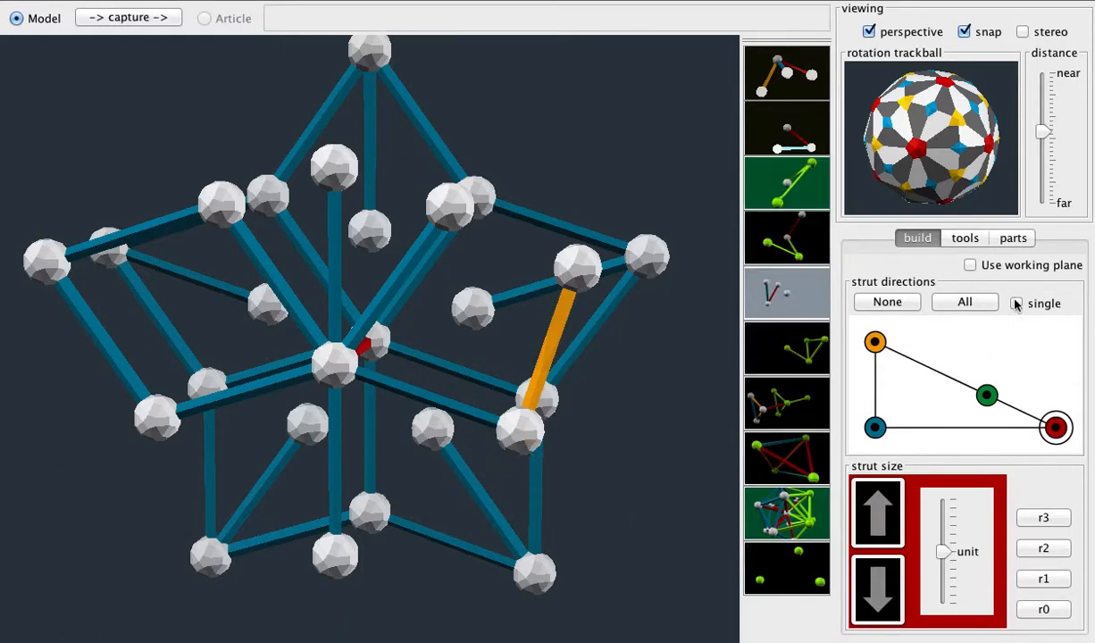
- Use the working plane to build a green strut from the yellow strut's base ball, and center the view on that ball
click(970, 266)
drag(522, 434, 540, 458)
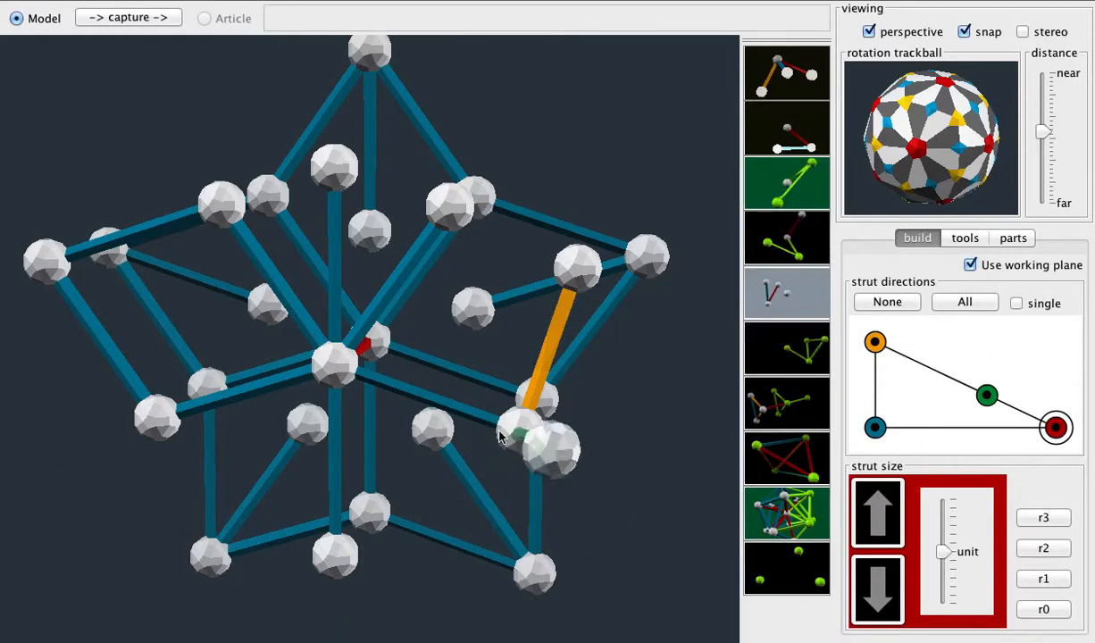
drag(940, 168, 711, 325)
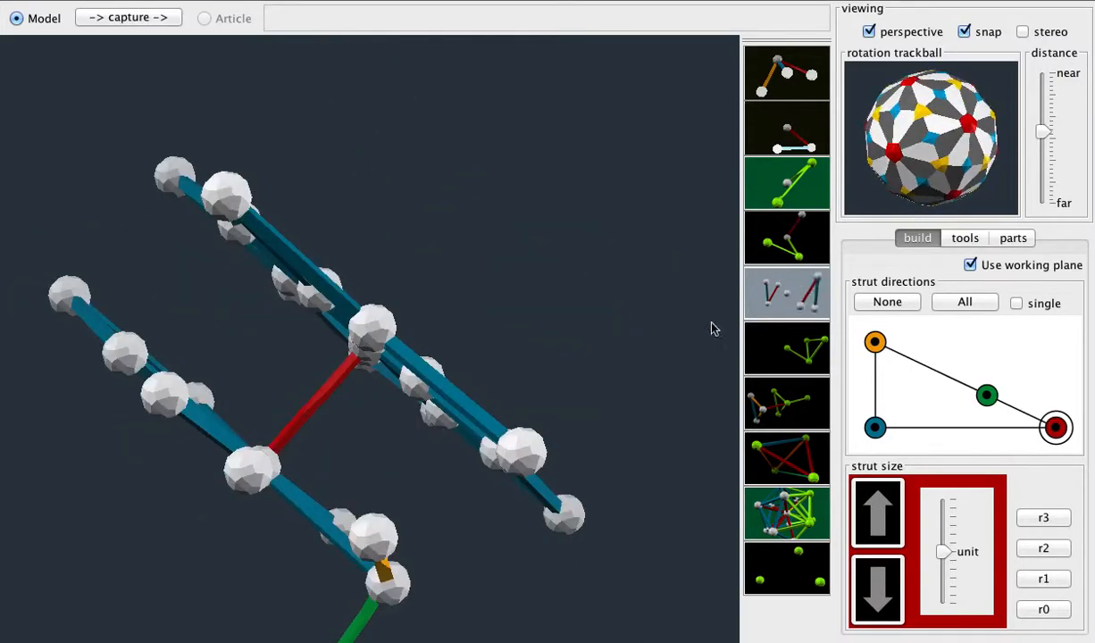
right_click(416, 577)
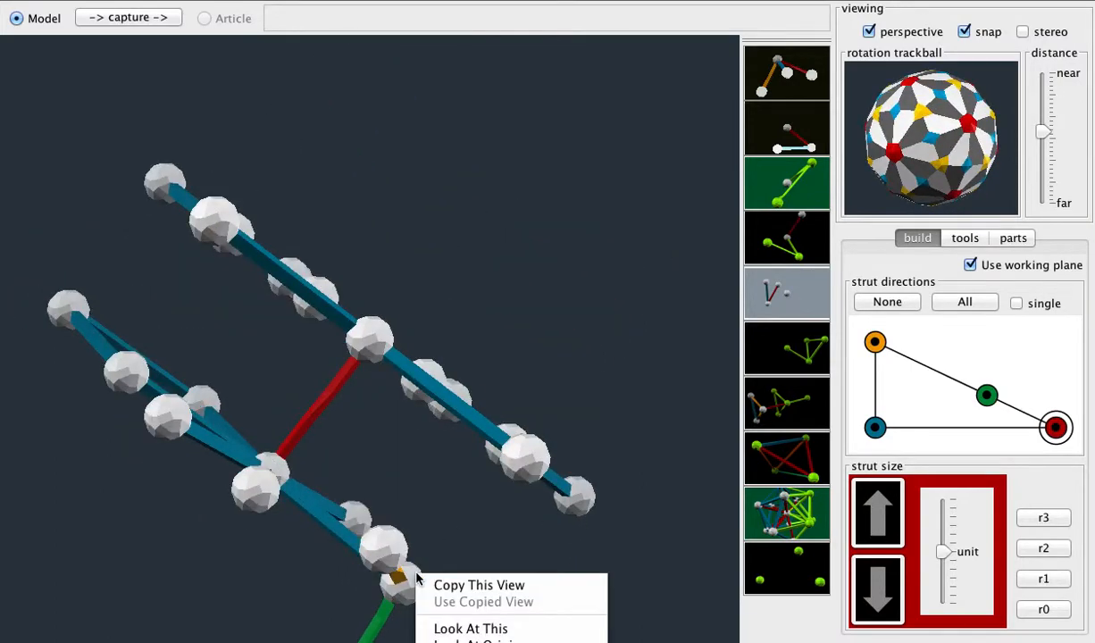
click(452, 629)
- Build blue and green struts radiating from the yellow strut's outer end, perpendicular to the yellow strut
drag(934, 138, 724, 254)
drag(391, 348, 463, 446)
drag(366, 344, 282, 405)
click(323, 313)
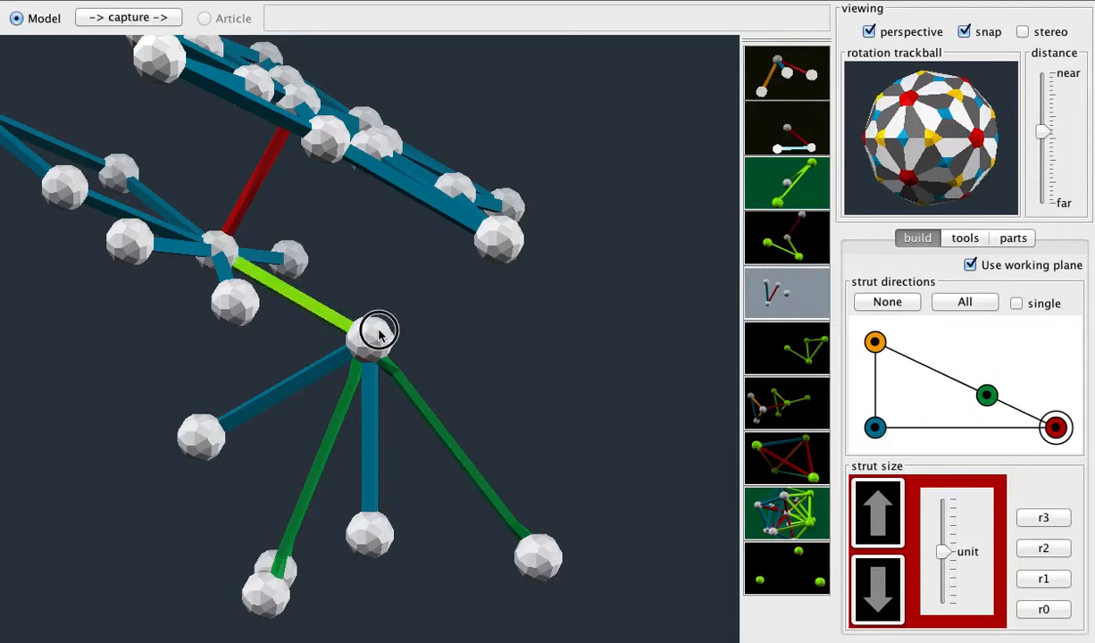
drag(377, 332, 625, 299)
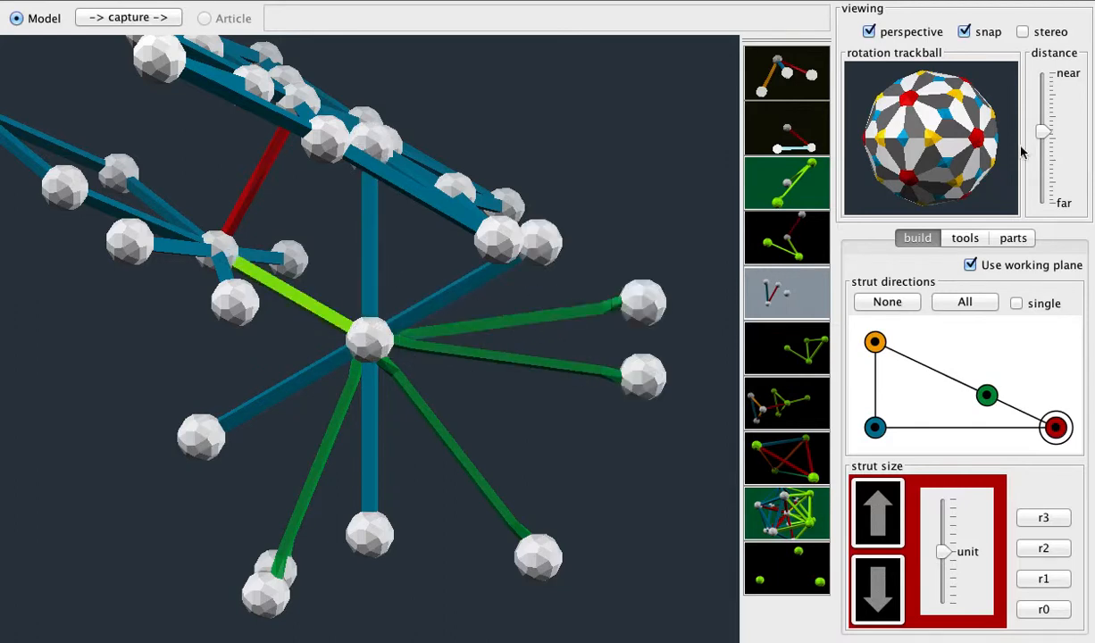
- Undo the strut selection and the most recent blue struts at the yellow strut's outer end
drag(921, 147, 880, 178)
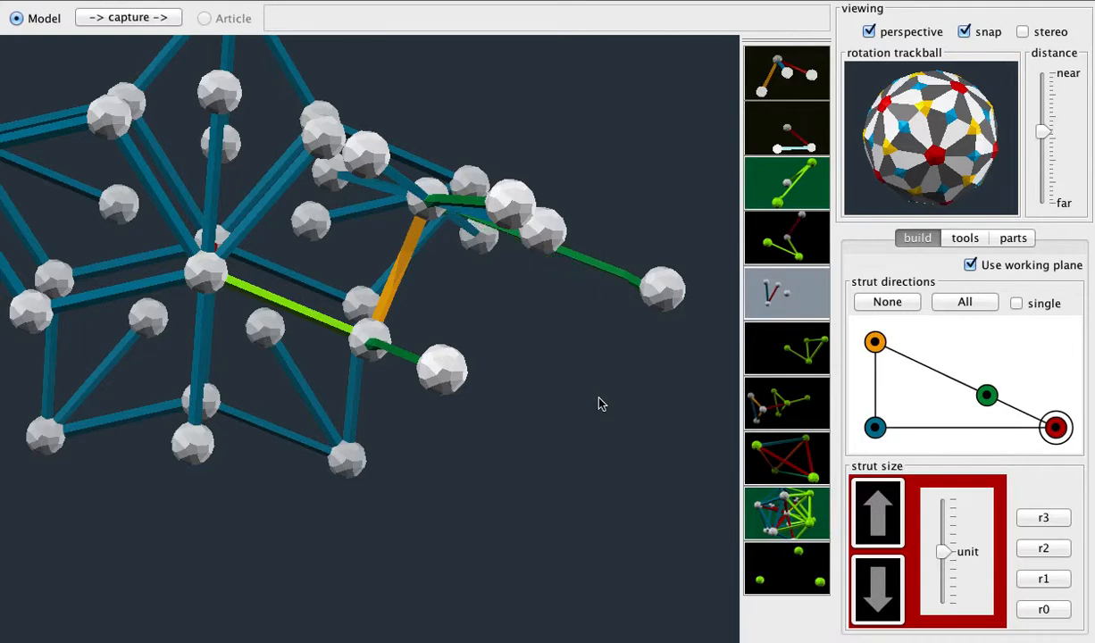
key(super+z)
key(super+z)
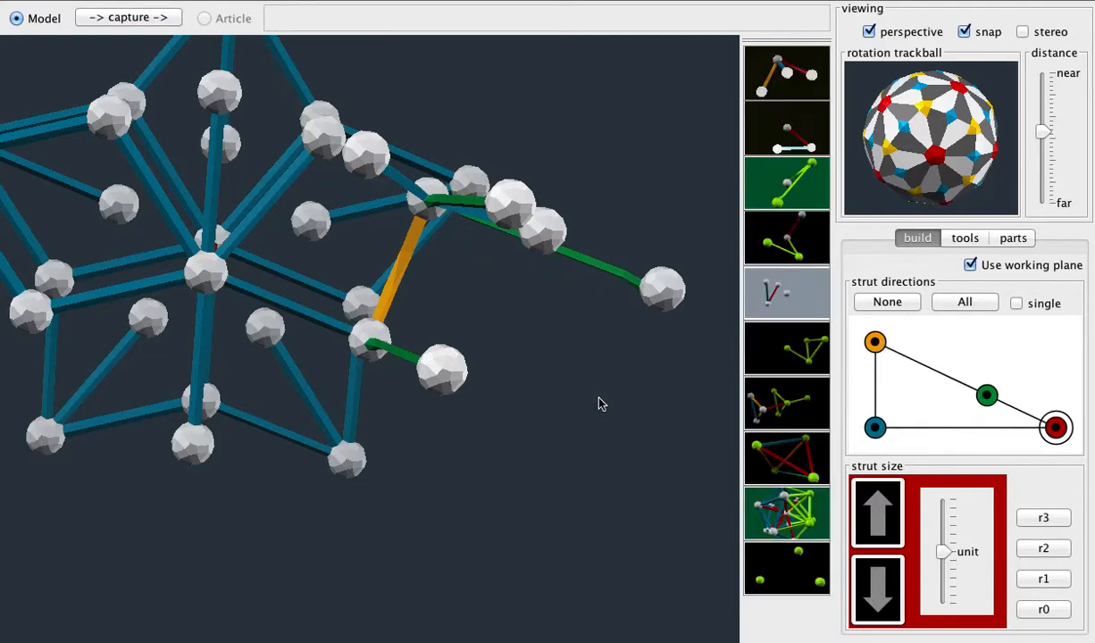
key(super+z)
key(super+z)
key(super+z)
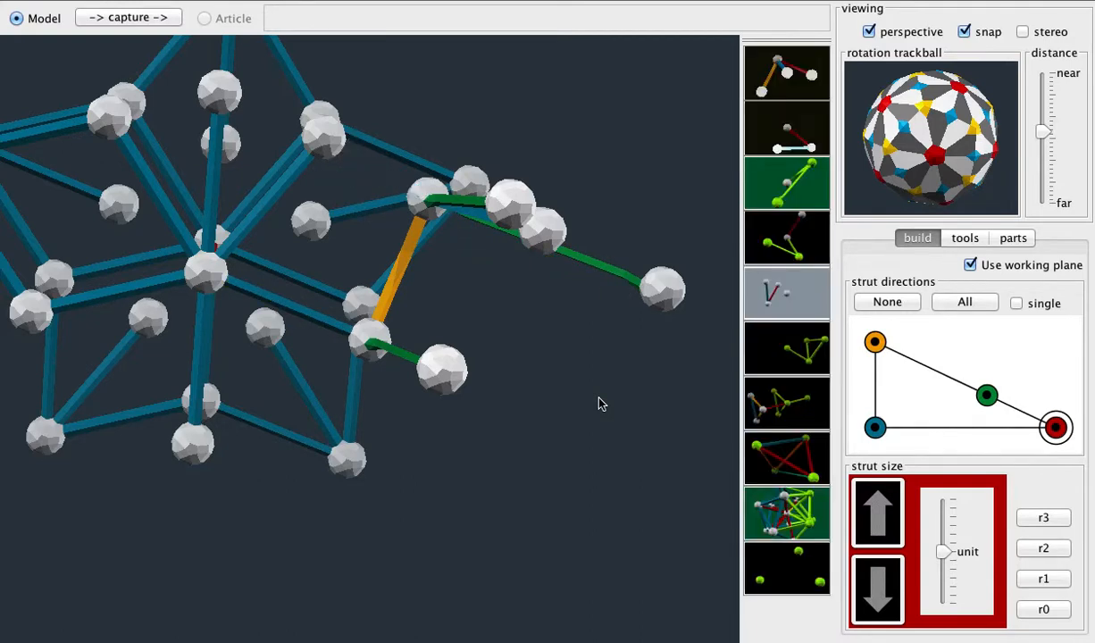